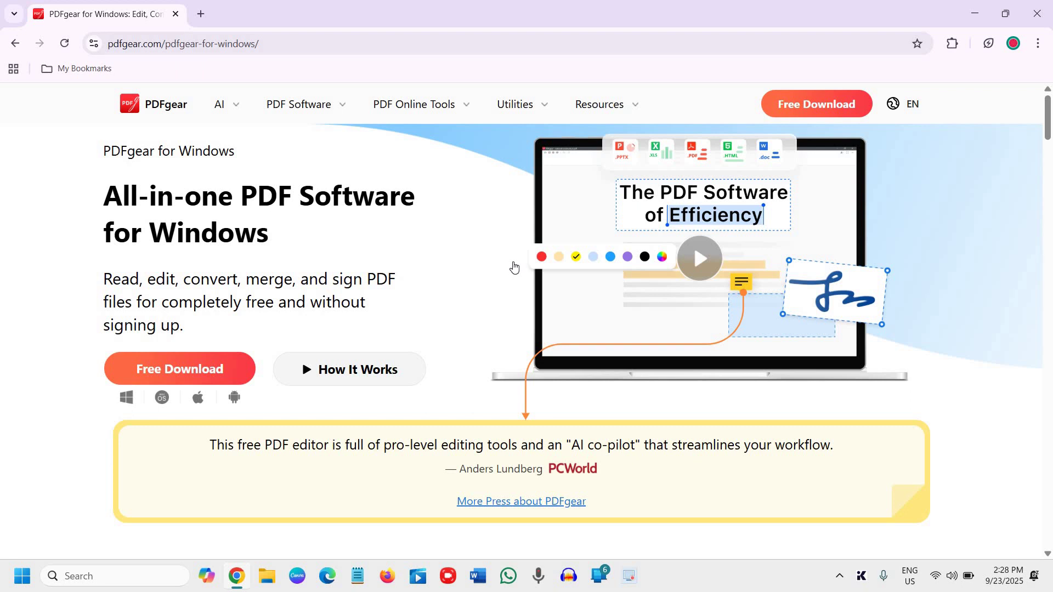
pyautogui.scroll(-3, 462, 247)
pyautogui.scroll(3, 387, 222)
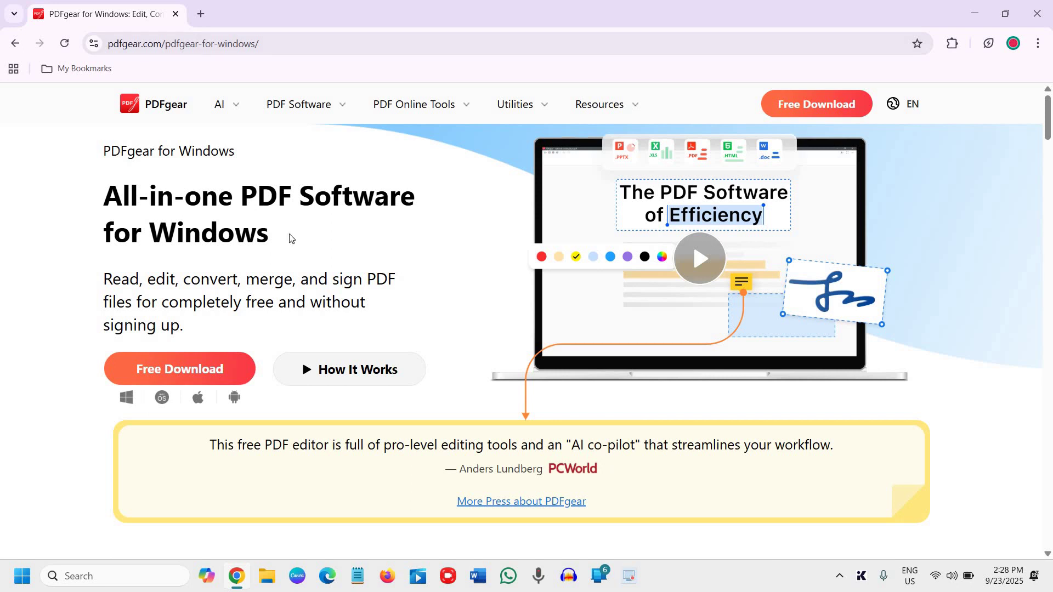
pyautogui.scroll(-5, 283, 333)
pyautogui.scroll(-2, 282, 333)
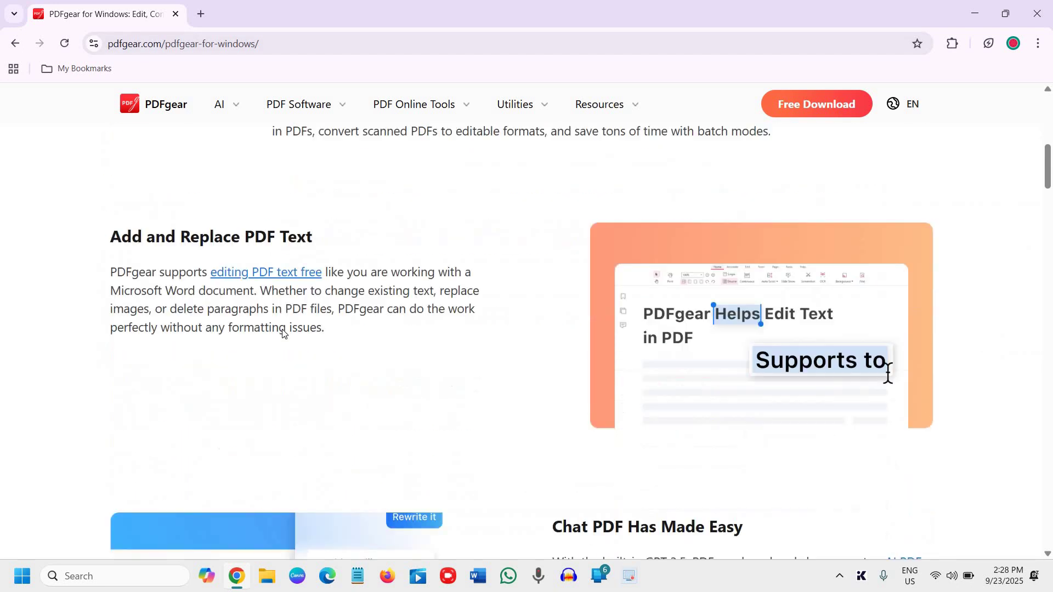
pyautogui.scroll(-4, 282, 332)
pyautogui.scroll(6, 281, 333)
pyautogui.scroll(4, 282, 333)
pyautogui.scroll(-2, 282, 332)
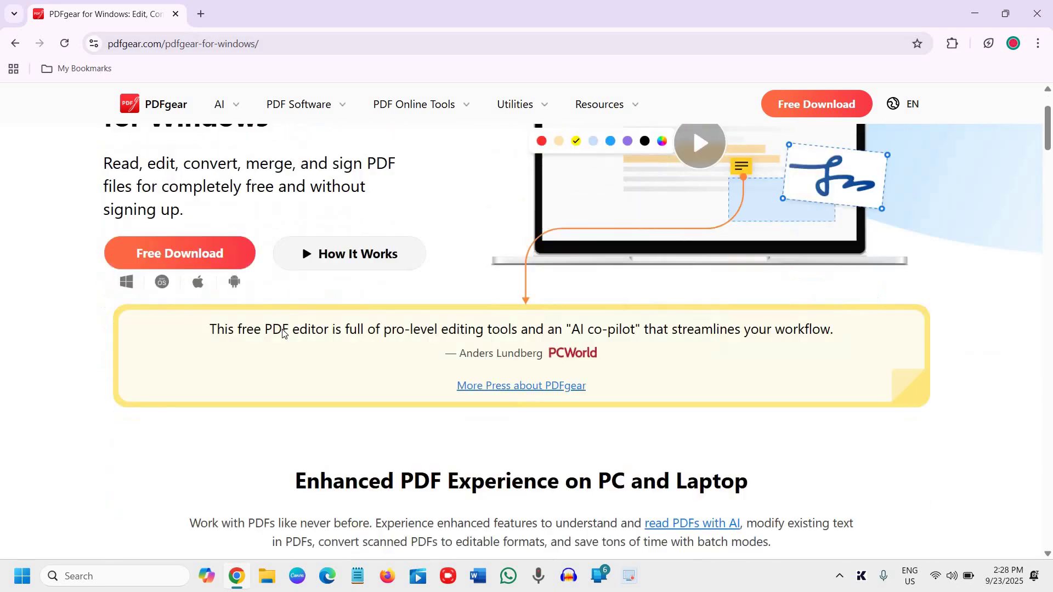
pyautogui.scroll(-8, 282, 333)
pyautogui.scroll(-5, 282, 333)
pyautogui.scroll(2, 282, 332)
pyautogui.scroll(-6, 283, 333)
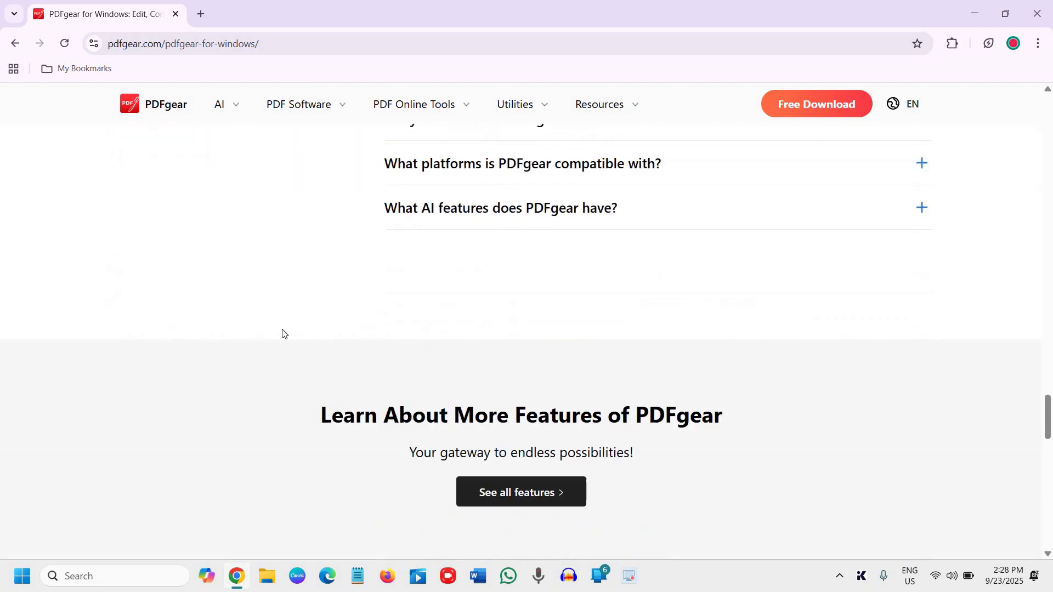
pyautogui.scroll(-5, 282, 333)
pyautogui.scroll(-5, 282, 332)
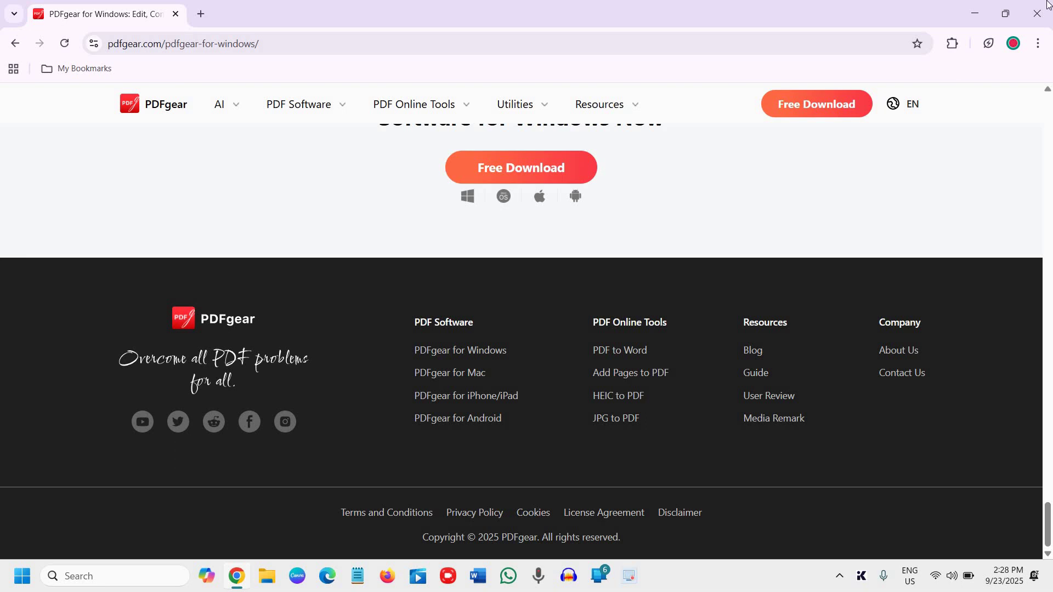
# After reviewing the FAQ and footer, minimize the Chrome window to reveal the desktop
pyautogui.click(975, 13)
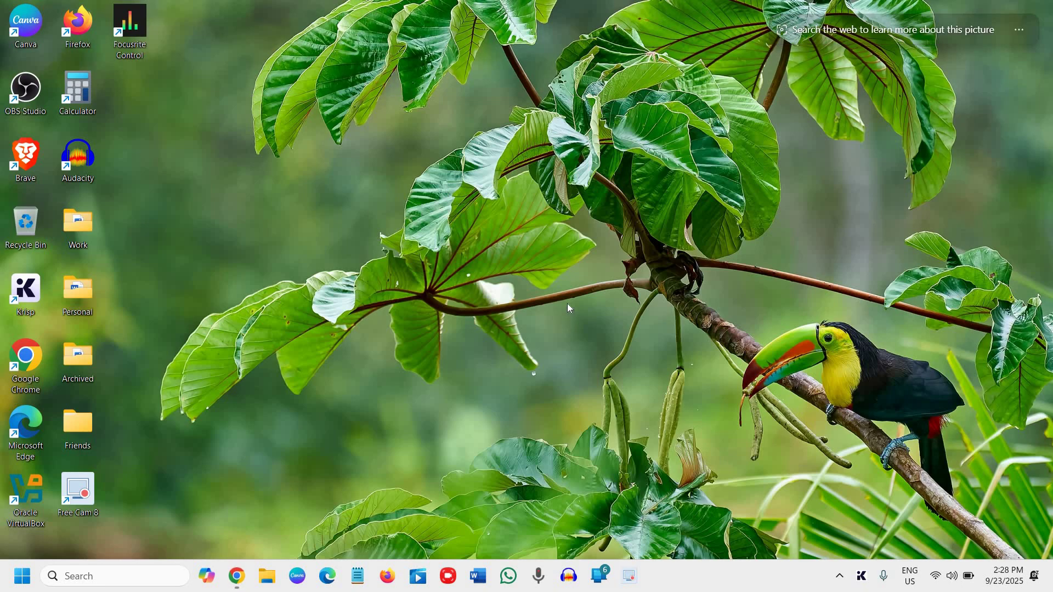